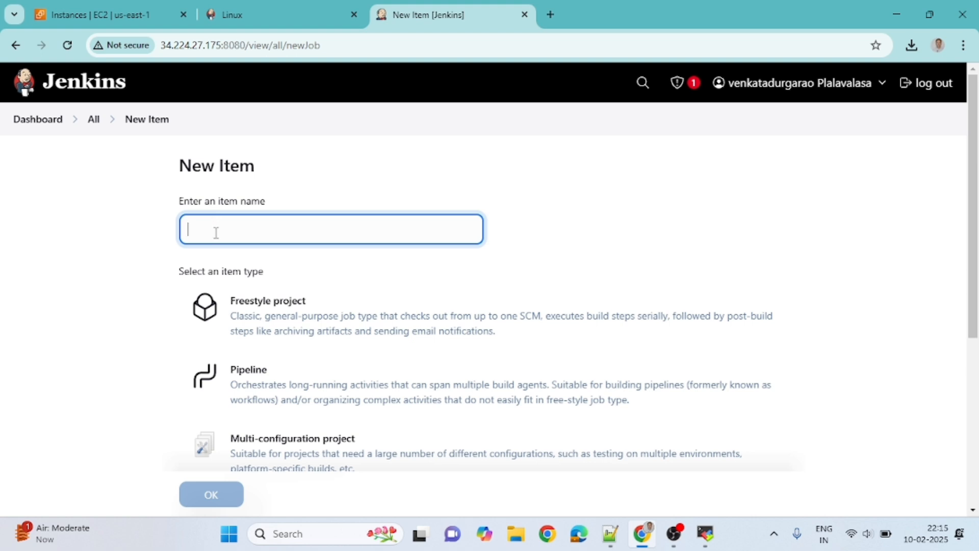
# Step: Create a new Freestyle project named firstjob
pyautogui.write('firs')
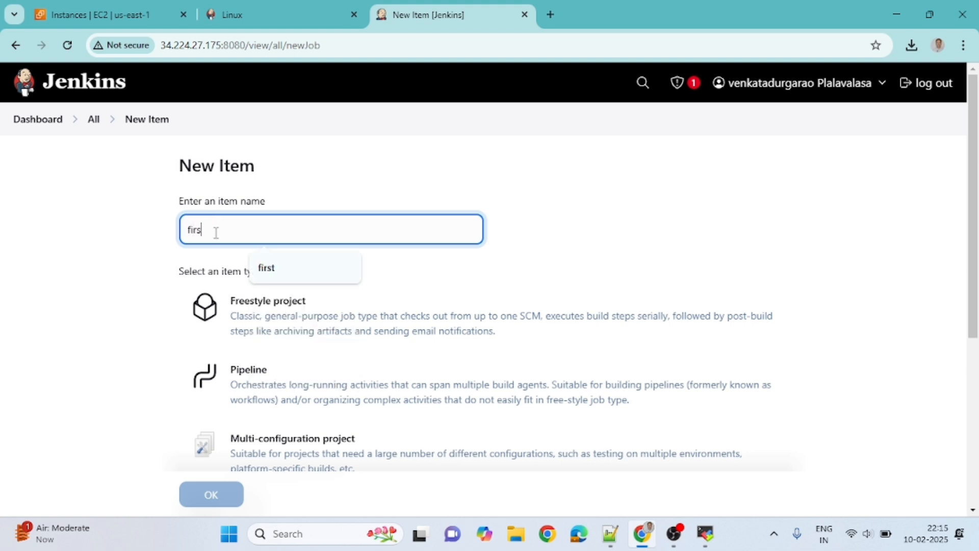
pyautogui.write('tjob')
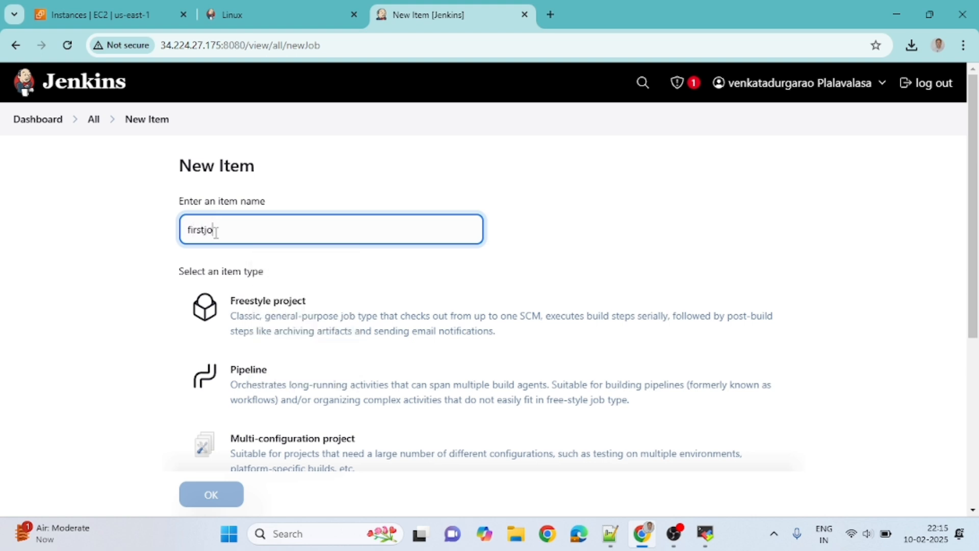
pyautogui.click(276, 326)
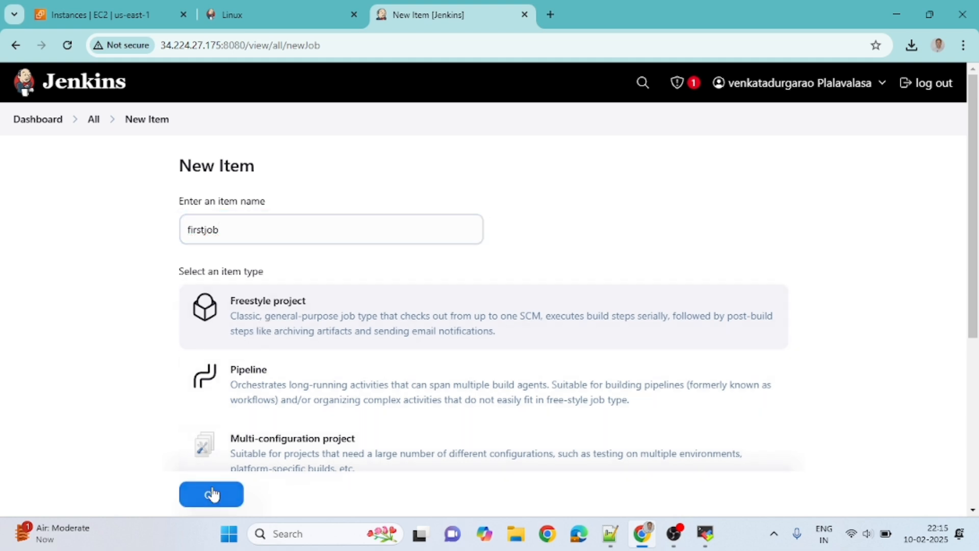
pyautogui.click(214, 495)
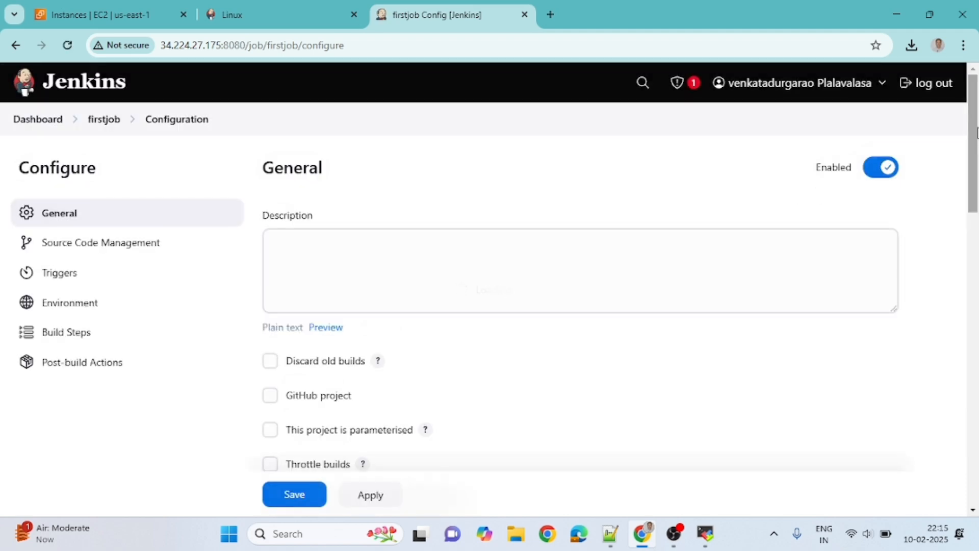
# Step: Add an Execute shell build step with the command "cal 2025" to firstjob and save the configuration
pyautogui.moveTo(973, 118); pyautogui.dragTo(972, 383)
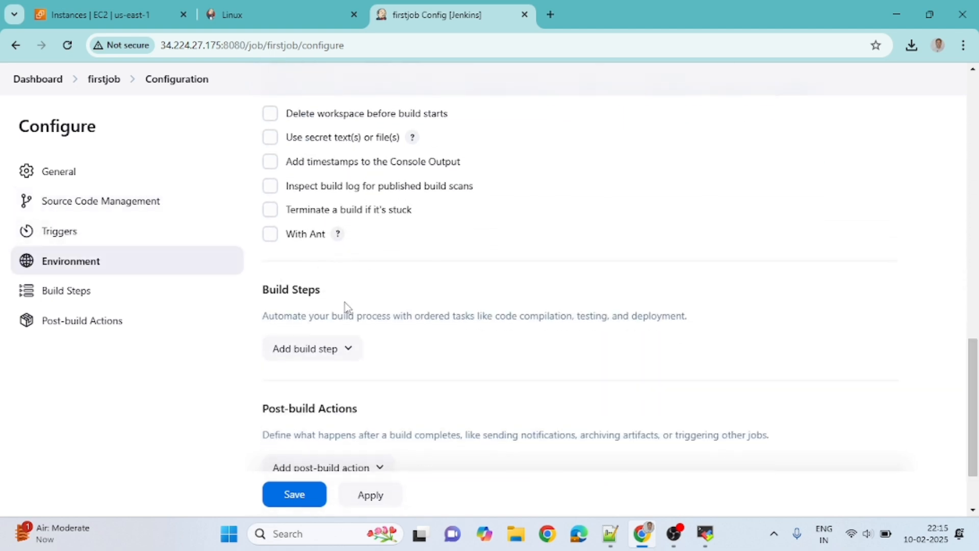
pyautogui.click(345, 356)
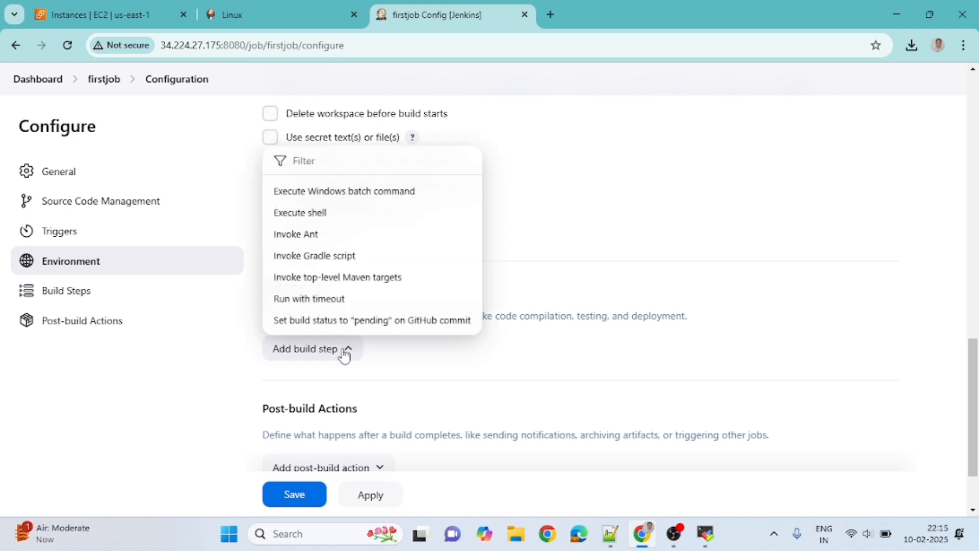
pyautogui.click(310, 215)
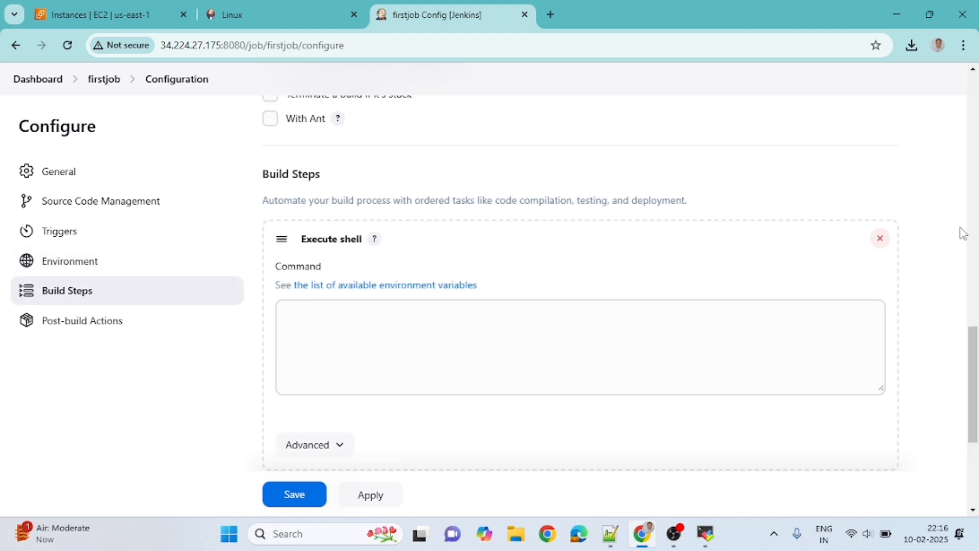
pyautogui.click(366, 332)
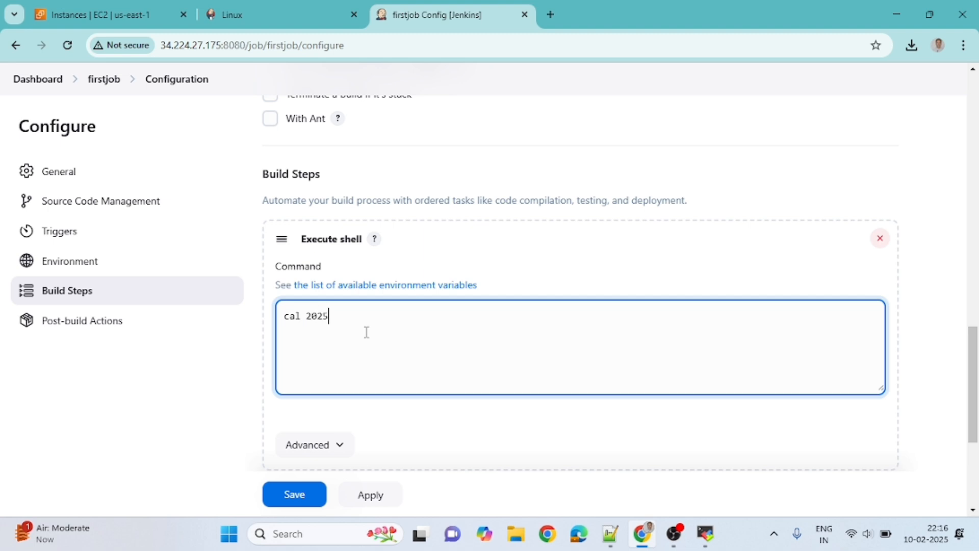
pyautogui.click(371, 495)
pyautogui.click(309, 502)
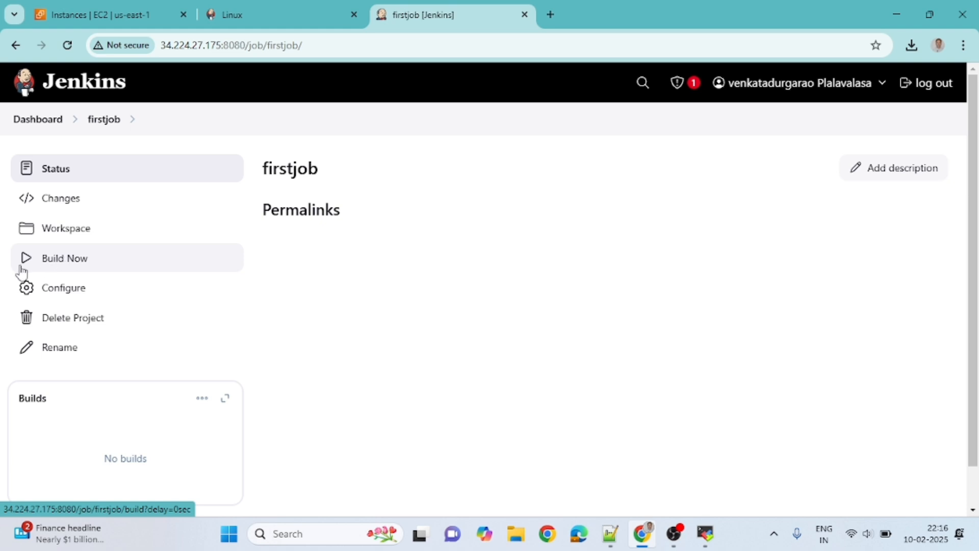
# Step: Run a build of firstjob and review that build's console output from the shell command to the final status line
pyautogui.click(64, 261)
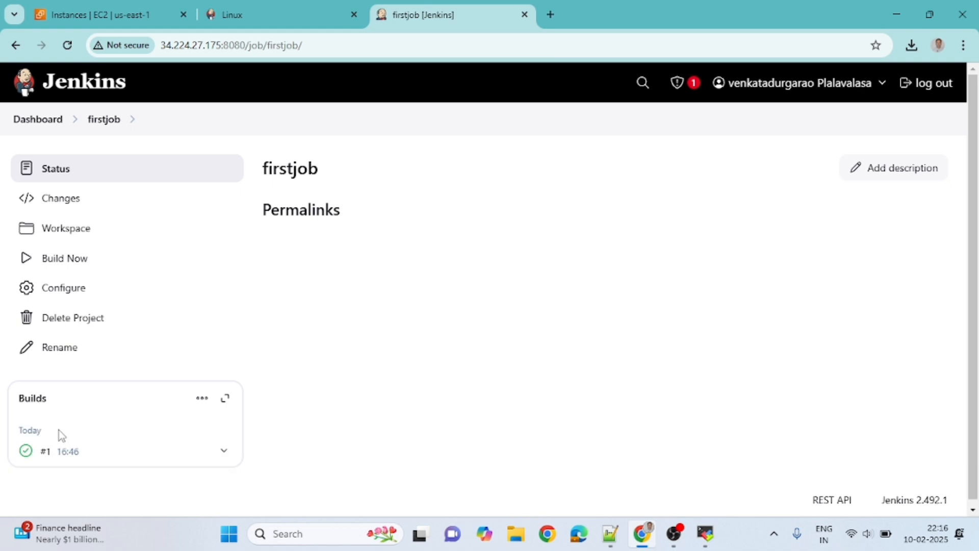
pyautogui.click(26, 453)
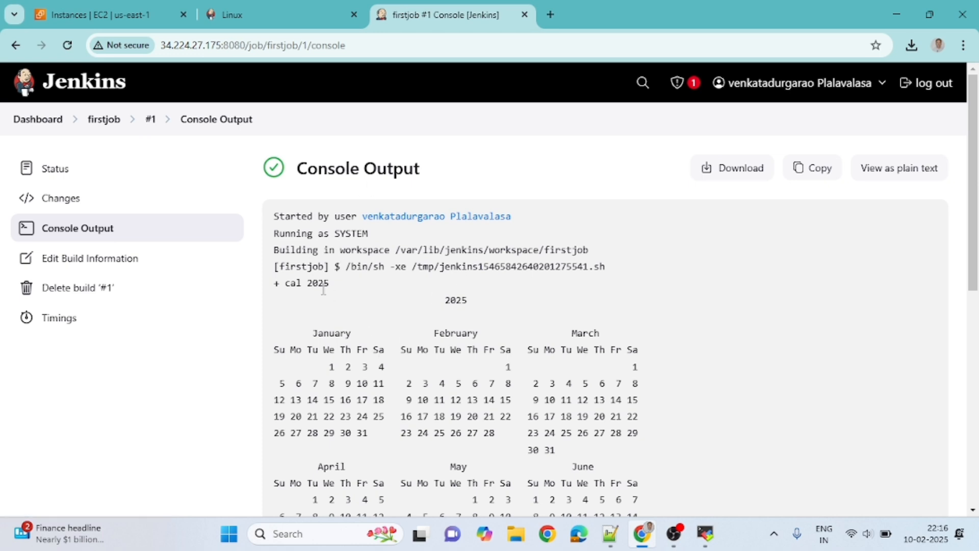
pyautogui.moveTo(288, 286); pyautogui.dragTo(343, 290)
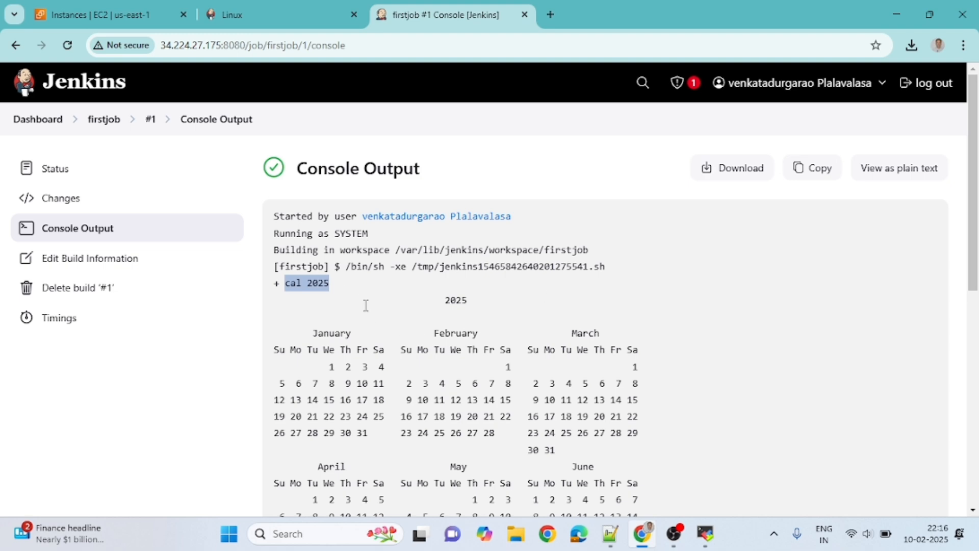
pyautogui.moveTo(363, 304); pyautogui.dragTo(529, 454)
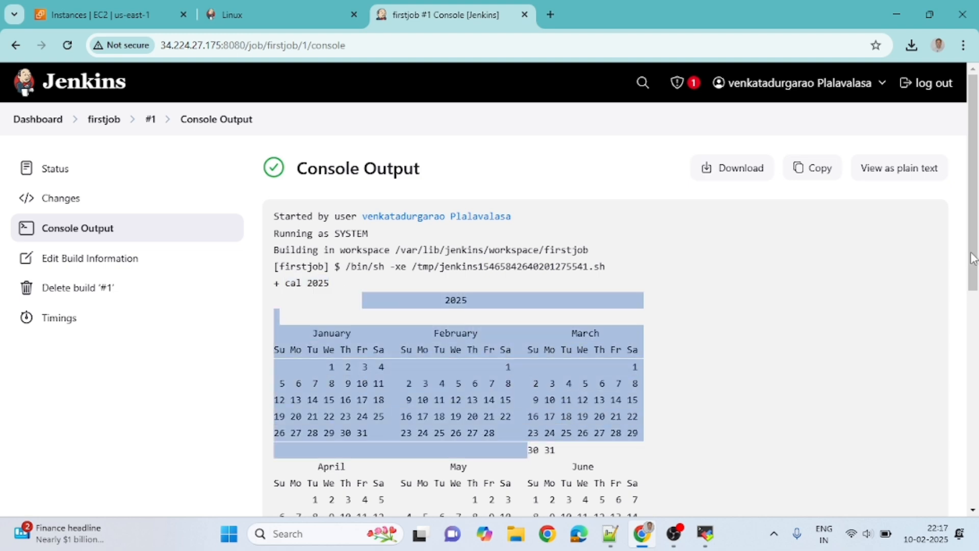
pyautogui.moveTo(973, 258); pyautogui.dragTo(976, 290)
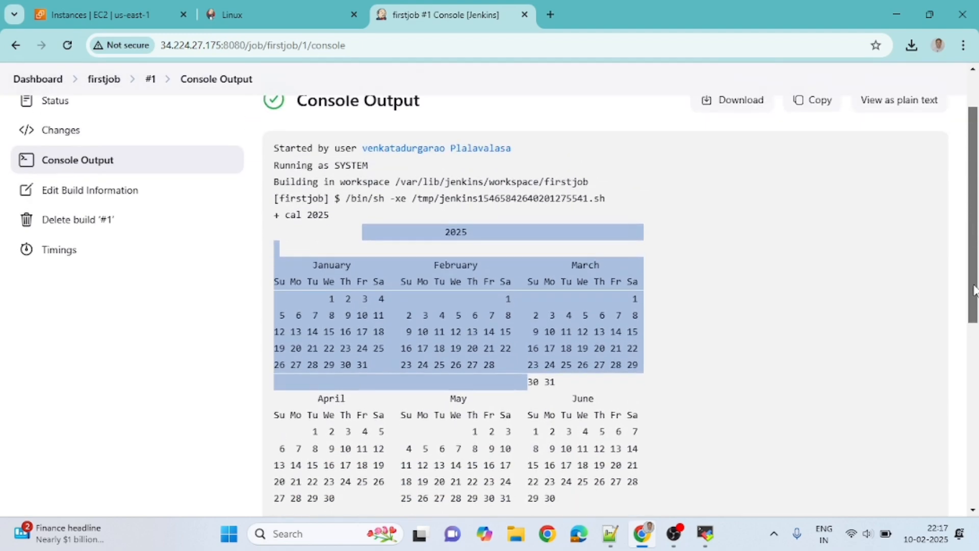
pyautogui.click(857, 384)
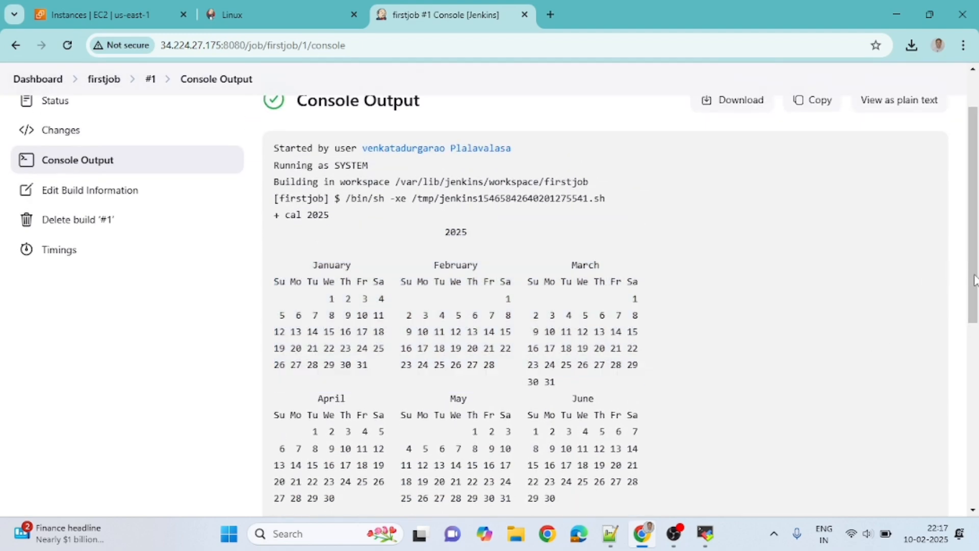
pyautogui.moveTo(973, 278); pyautogui.dragTo(974, 459)
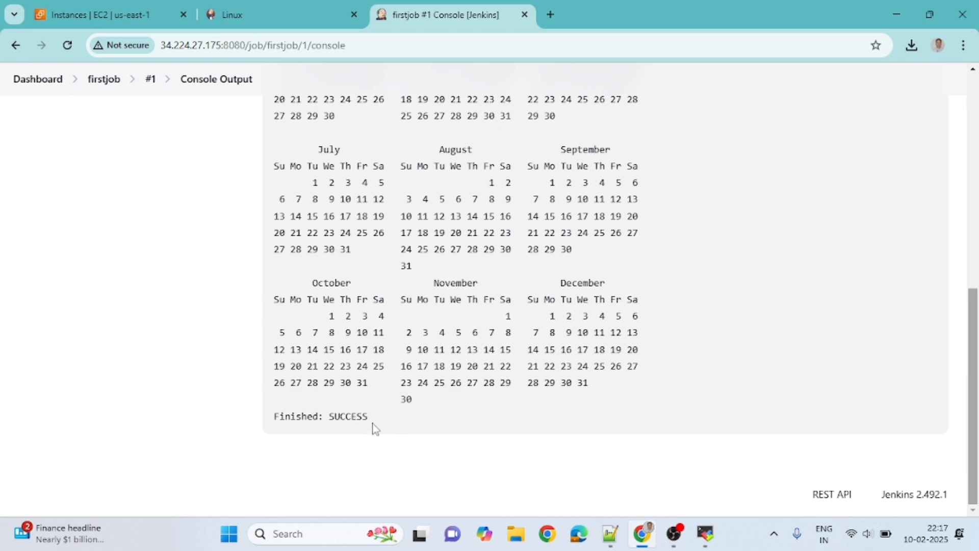
pyautogui.moveTo(364, 419); pyautogui.dragTo(245, 426)
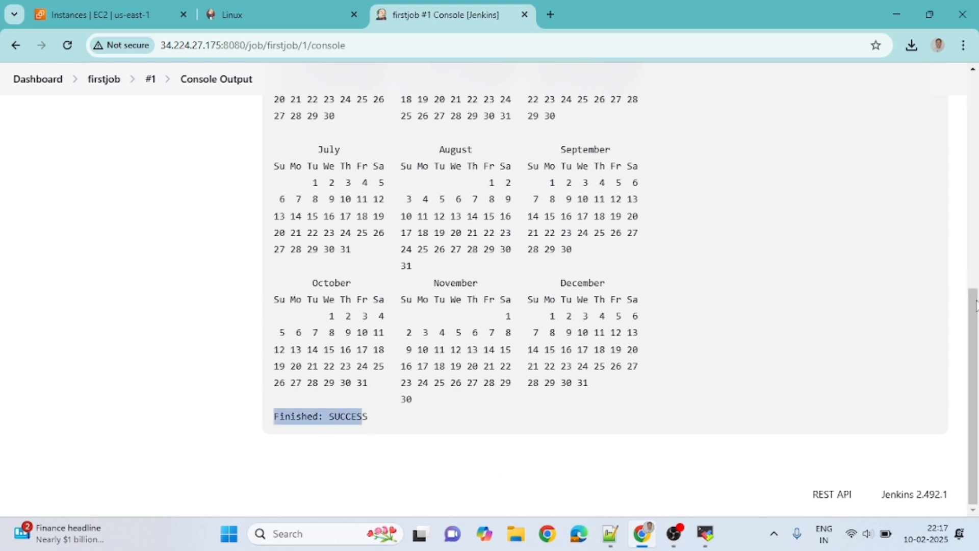
pyautogui.moveTo(975, 310); pyautogui.dragTo(976, 106)
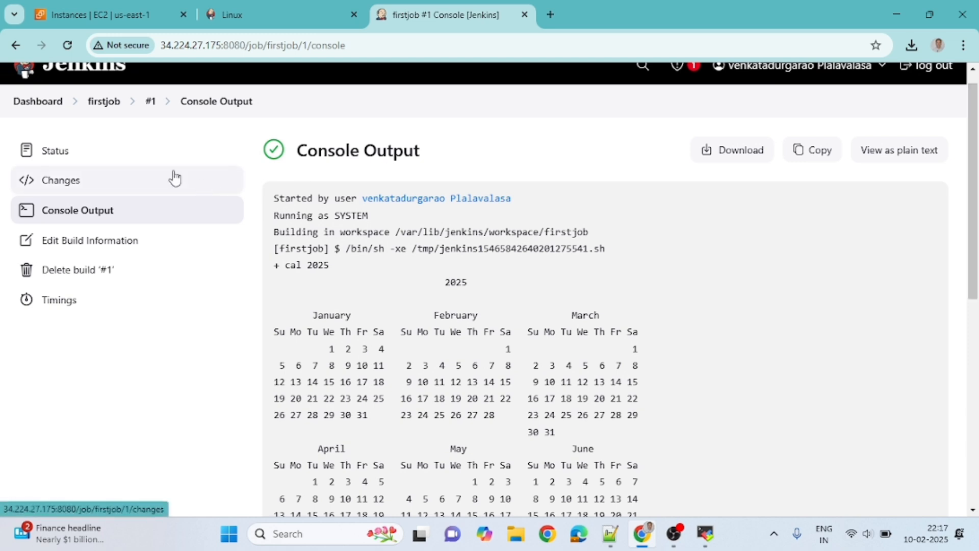
# Step: Create another new item from the dashboard, named pipelinedemo and of the Pipeline type
pyautogui.click(50, 106)
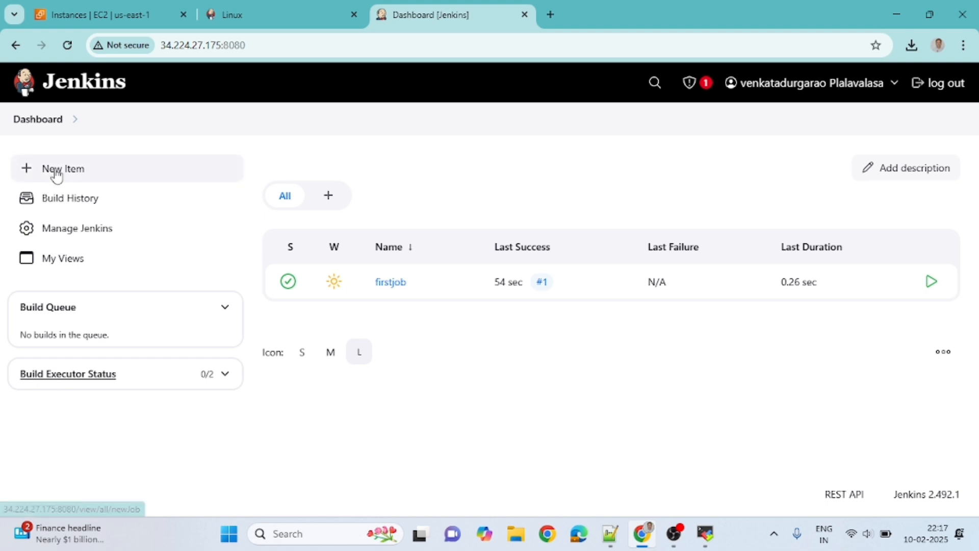
pyautogui.click(55, 172)
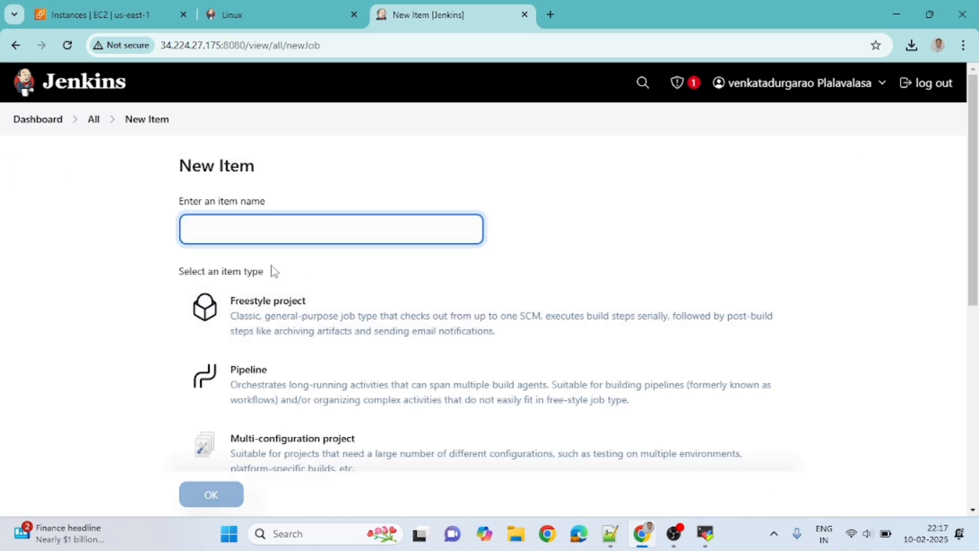
pyautogui.write('pip')
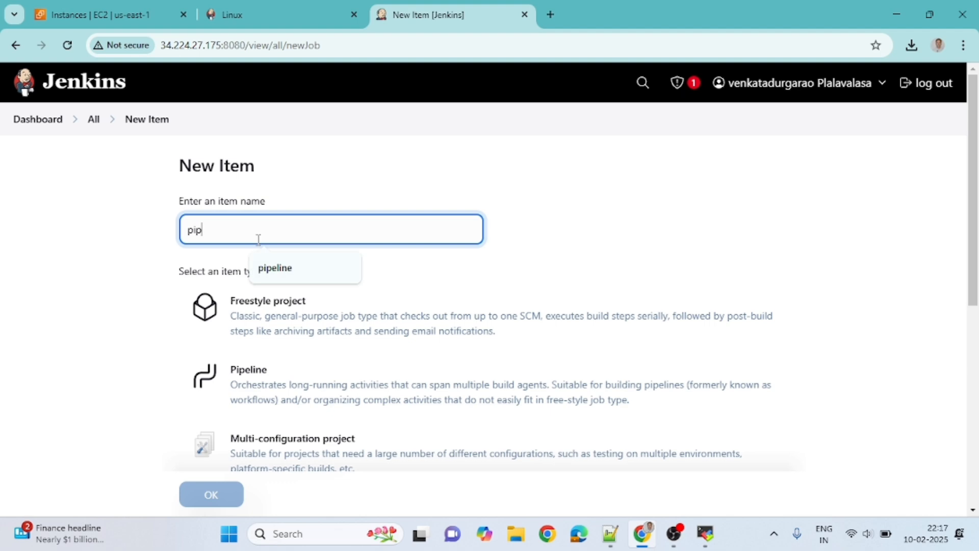
pyautogui.write('elinedemo')
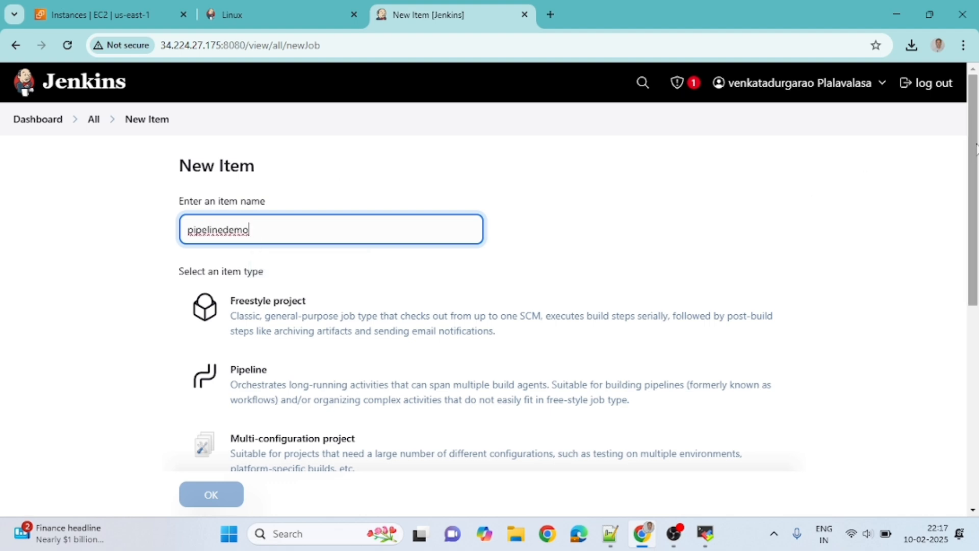
pyautogui.scroll(-4, 975, 179)
pyautogui.scroll(2, 254, 253)
pyautogui.click(254, 253)
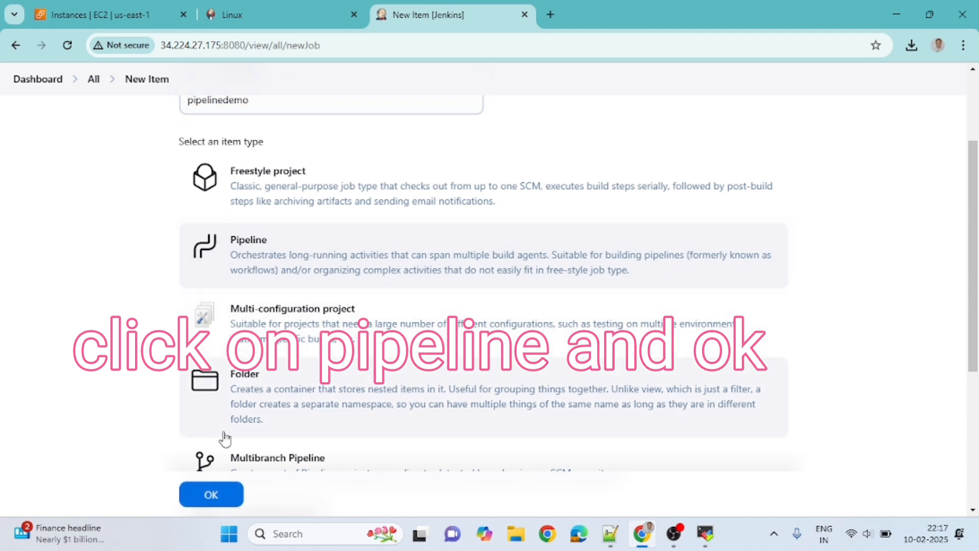
pyautogui.click(211, 495)
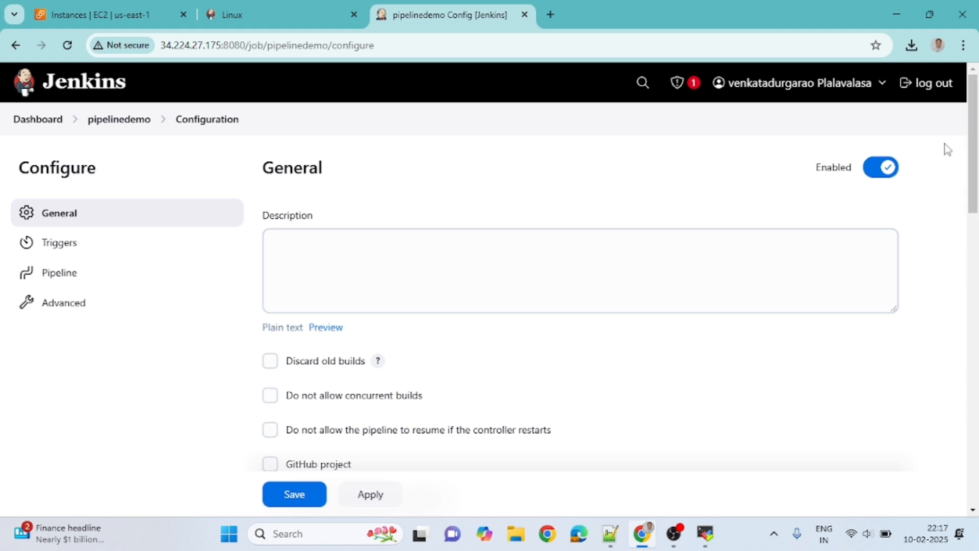
# Step: Fill the pipelinedemo script with the Hello World sample pipeline, then apply and save the configuration
pyautogui.moveTo(972, 132); pyautogui.dragTo(978, 361)
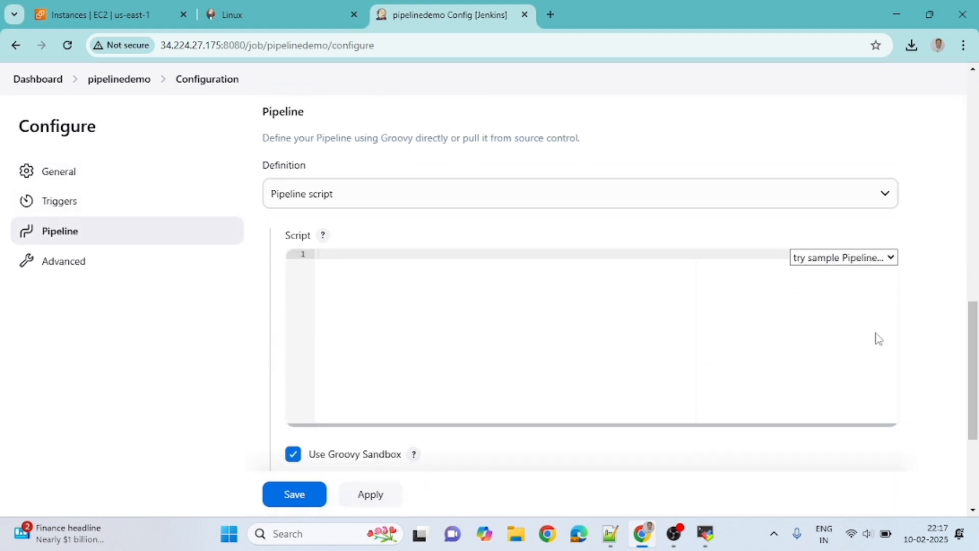
pyautogui.click(842, 259)
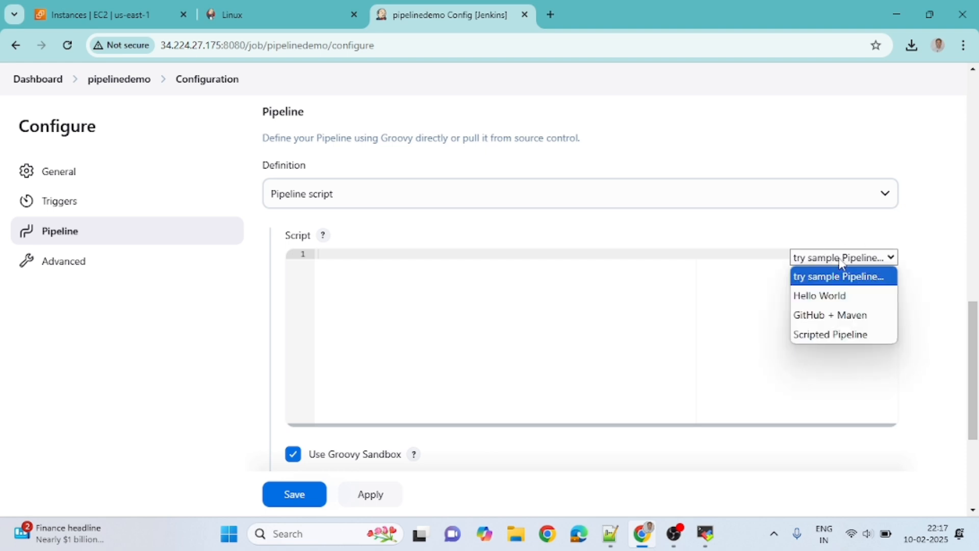
pyautogui.click(825, 297)
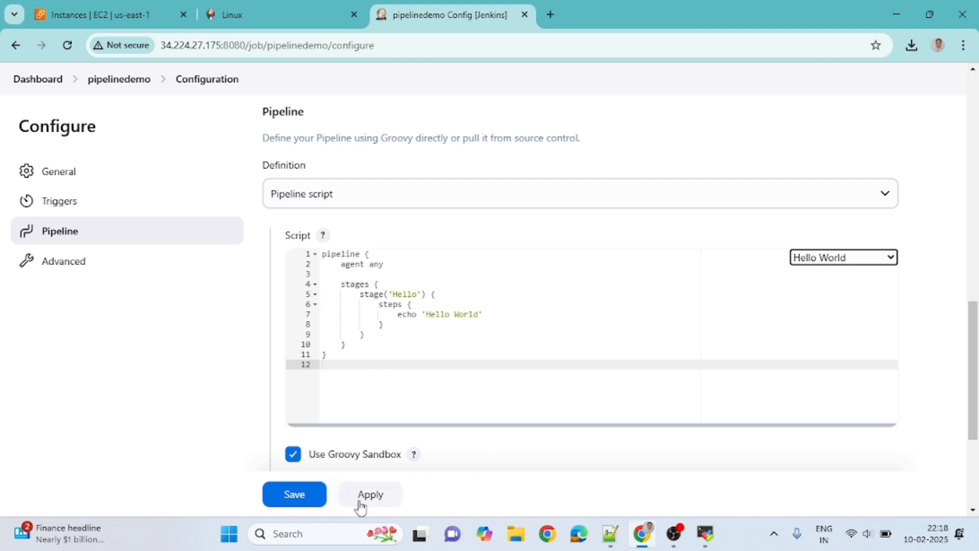
pyautogui.click(376, 504)
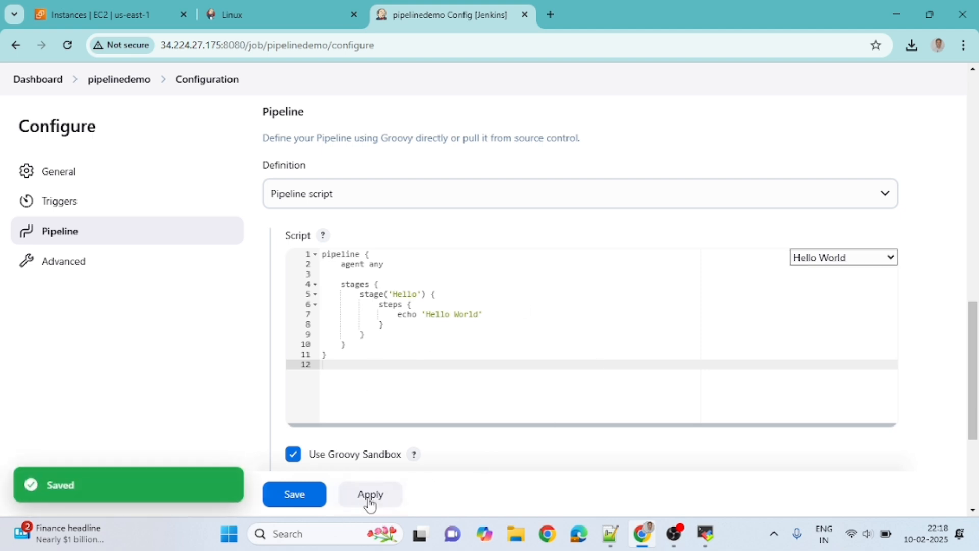
pyautogui.click(315, 502)
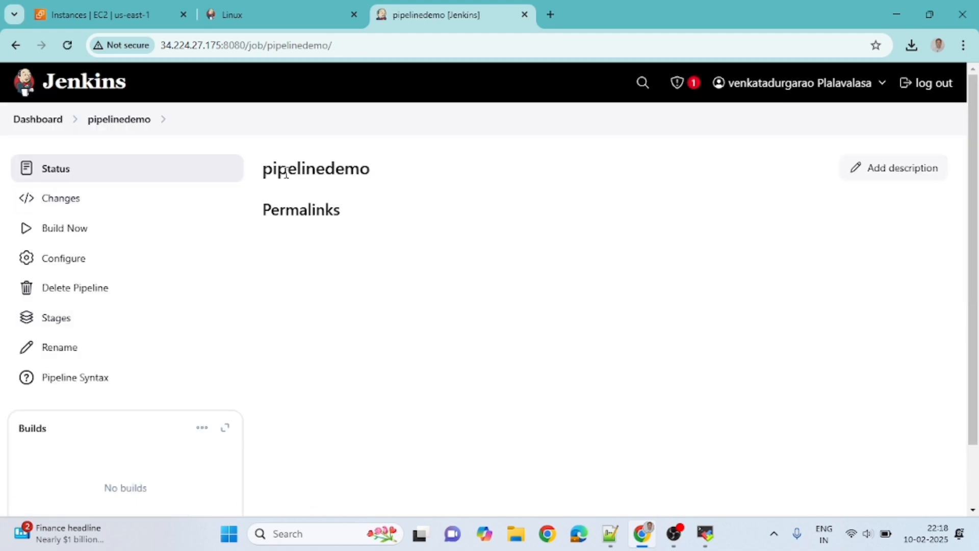
# Step: Run a build of pipelinedemo, examine the workspace path and final status in its console output, and return to the dashboard
pyautogui.click(69, 234)
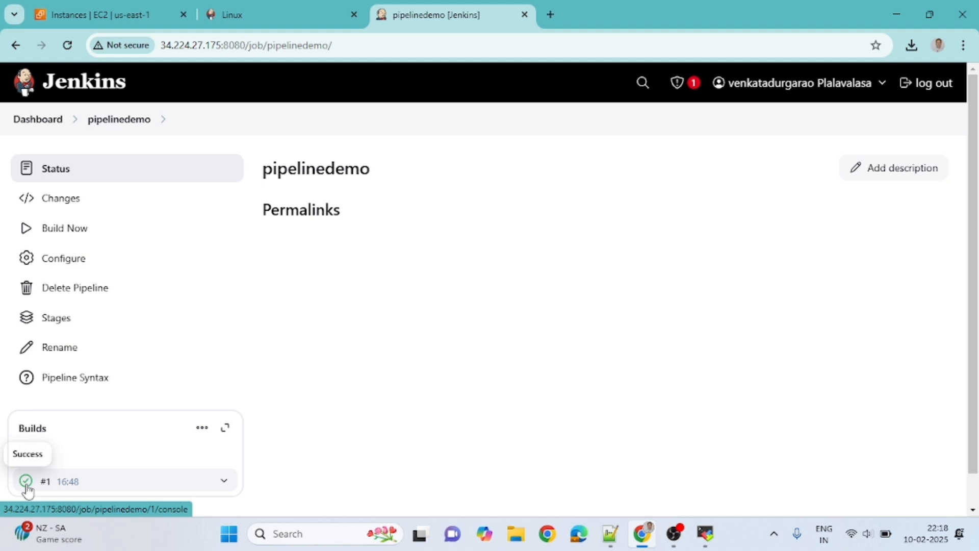
pyautogui.click(27, 487)
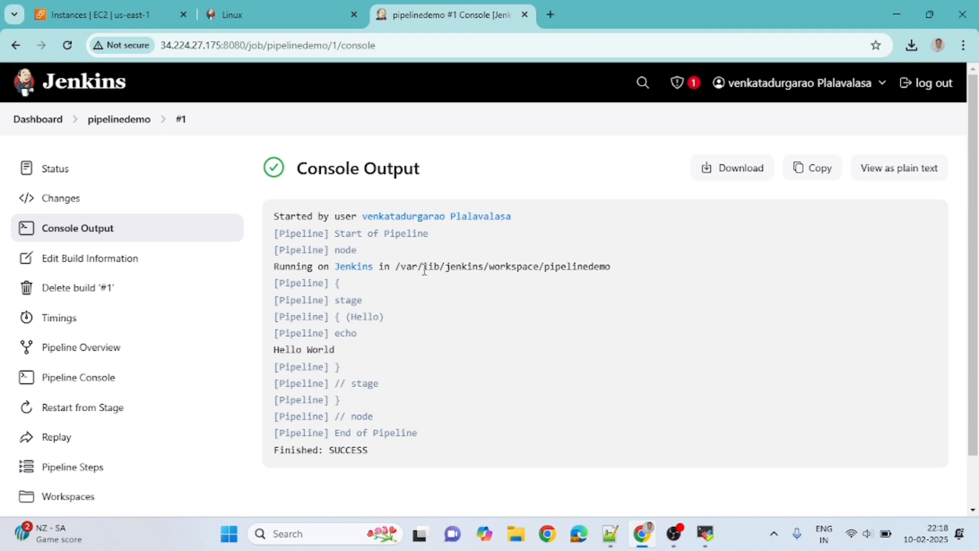
pyautogui.moveTo(621, 269); pyautogui.dragTo(445, 266)
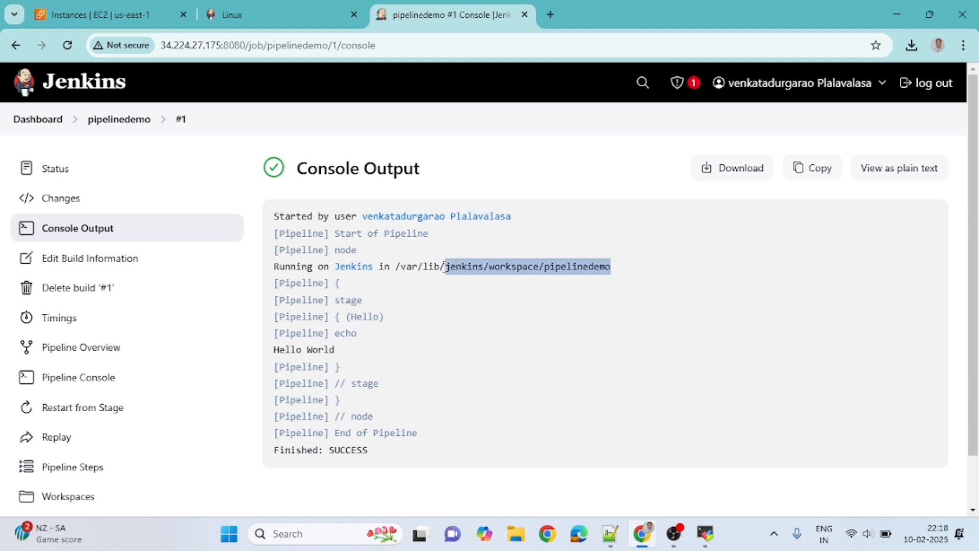
pyautogui.click(398, 269)
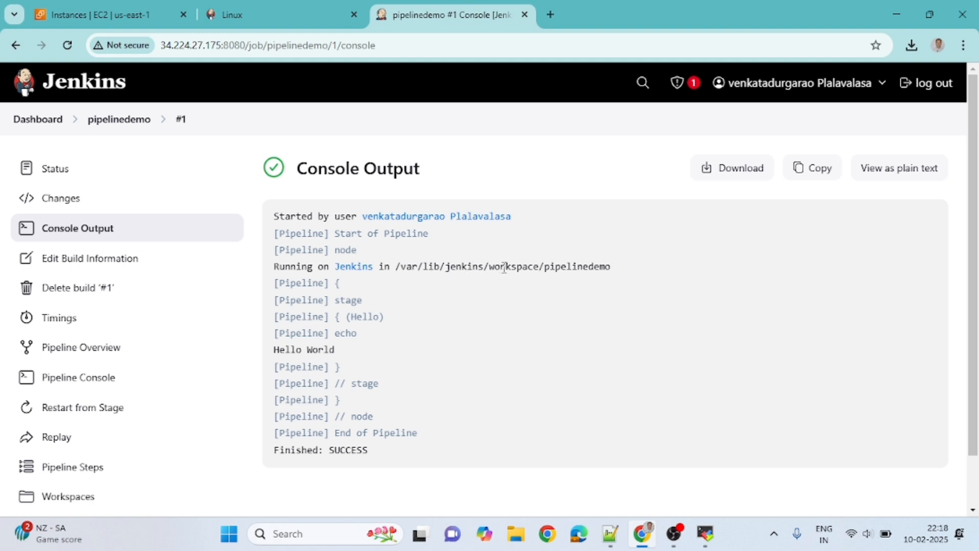
pyautogui.moveTo(490, 271); pyautogui.dragTo(539, 269)
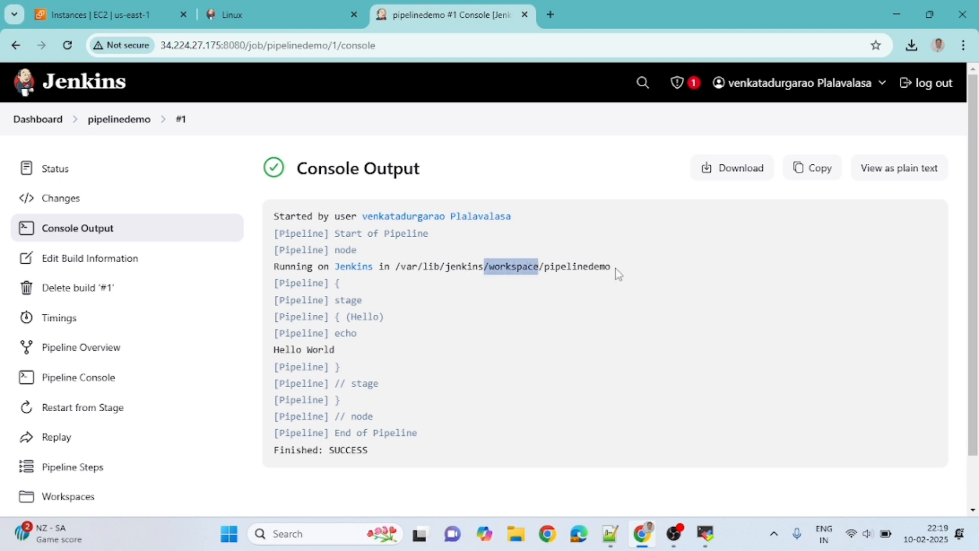
pyautogui.moveTo(616, 269); pyautogui.dragTo(546, 273)
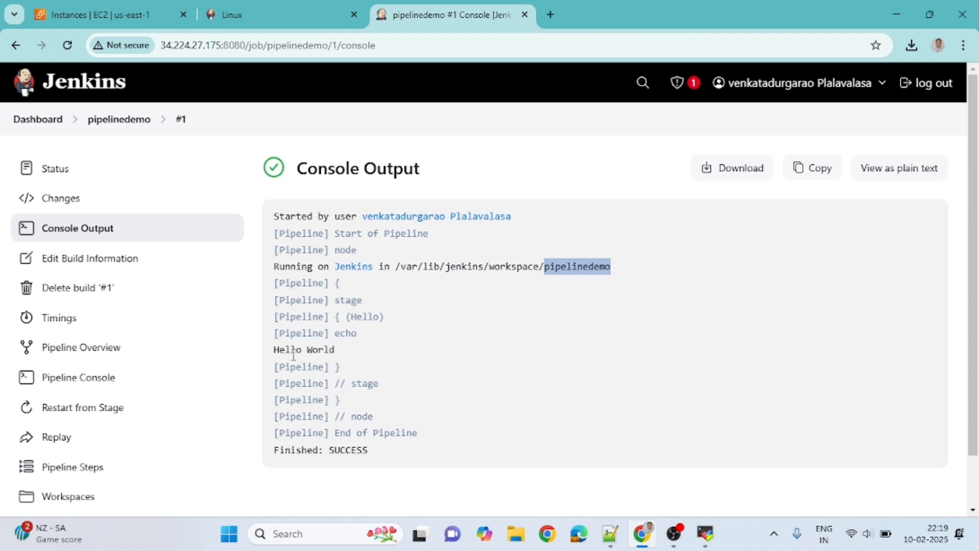
pyautogui.moveTo(363, 451); pyautogui.dragTo(284, 451)
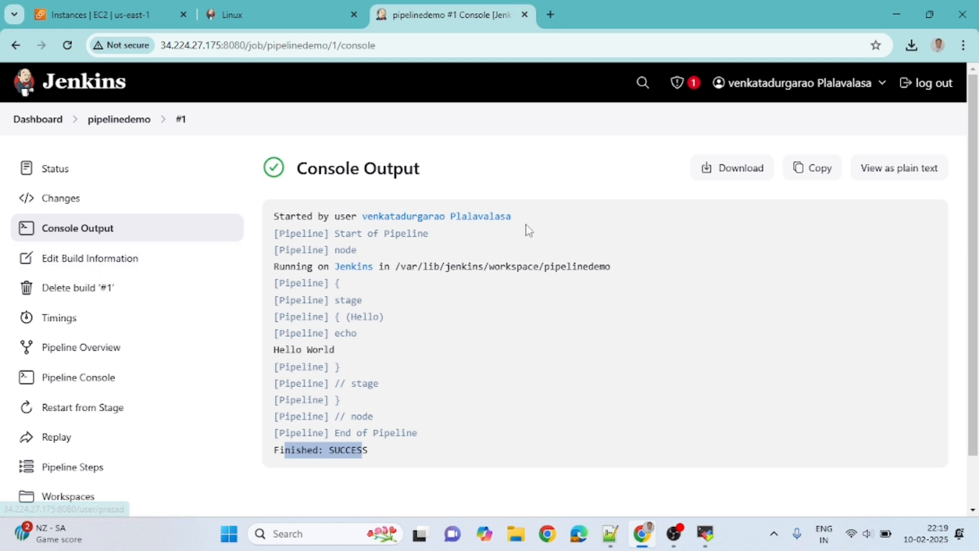
pyautogui.click(45, 122)
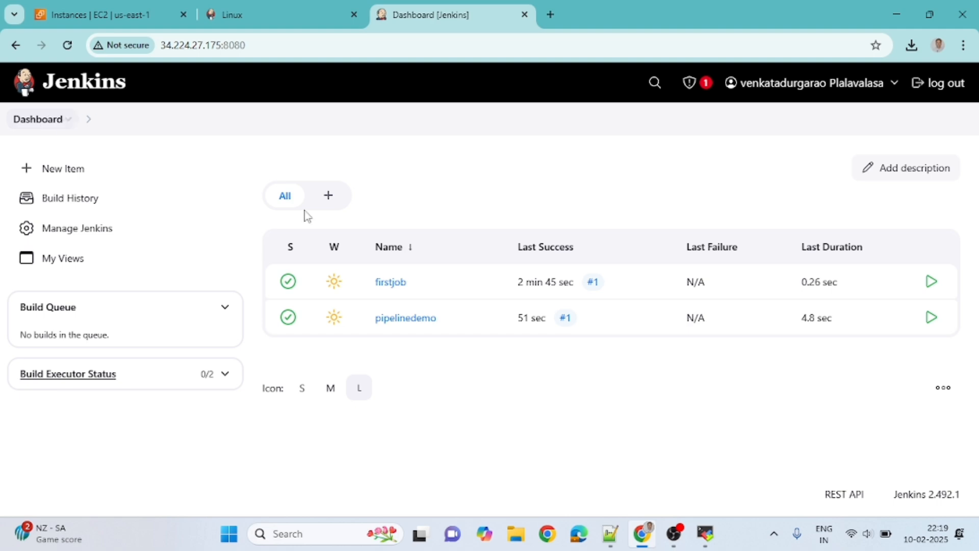